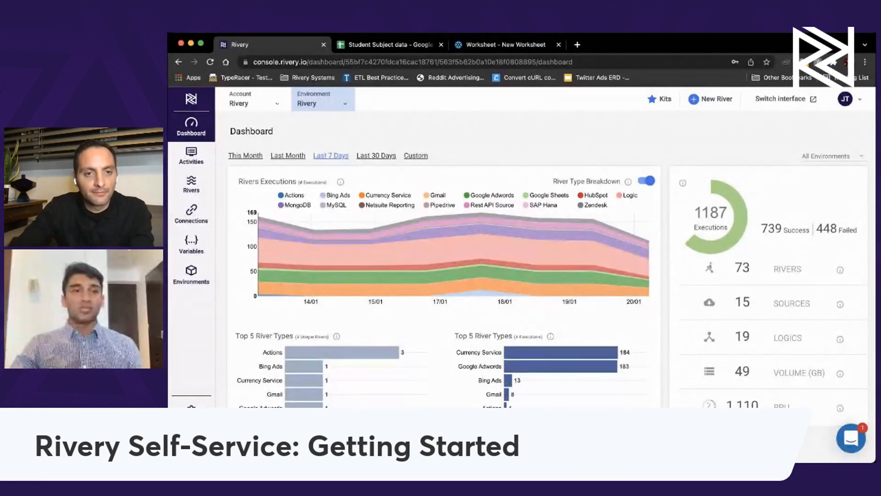
# Create a new Source to Target river and filter the data sources for 'googl'.
pyautogui.click(405, 45)
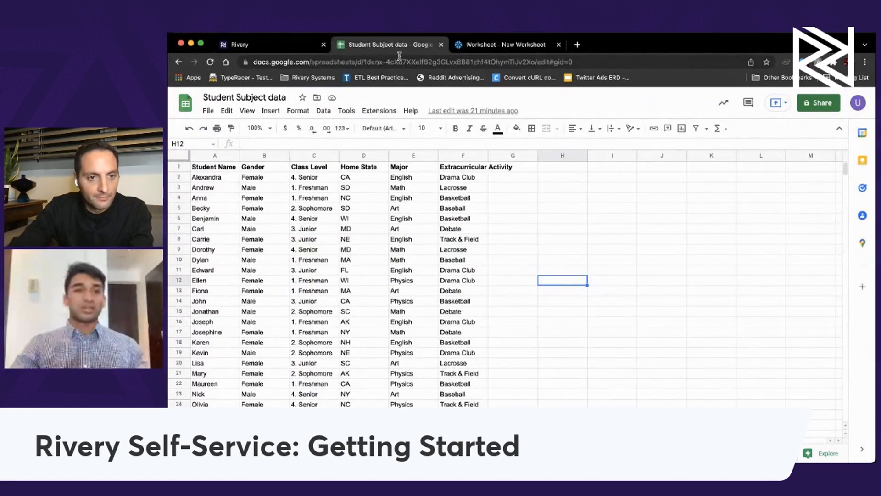
pyautogui.click(286, 50)
pyautogui.click(719, 105)
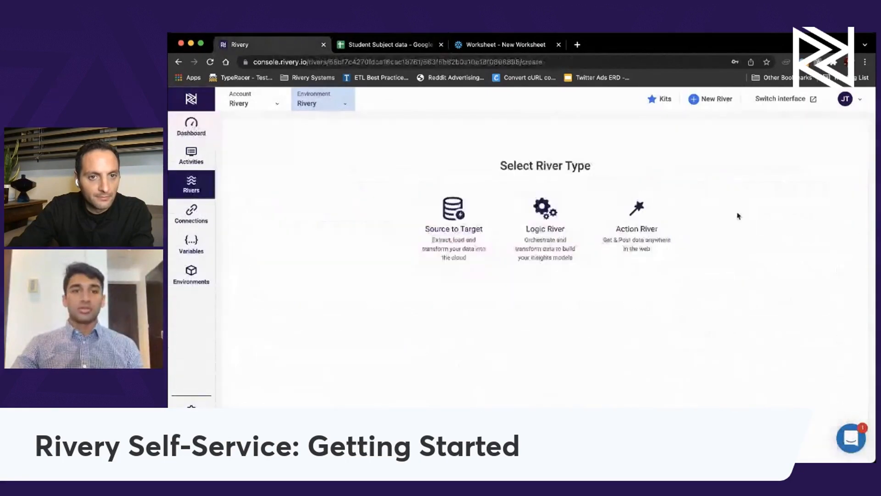
pyautogui.click(459, 243)
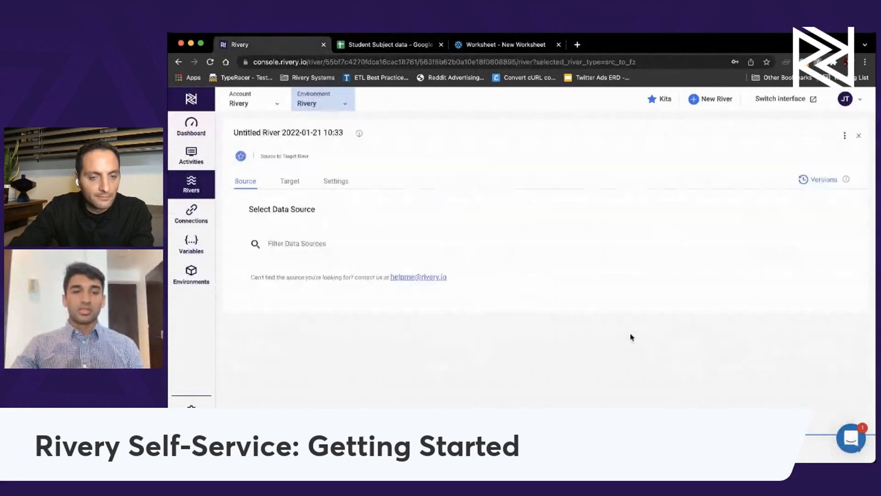
pyautogui.click(354, 241)
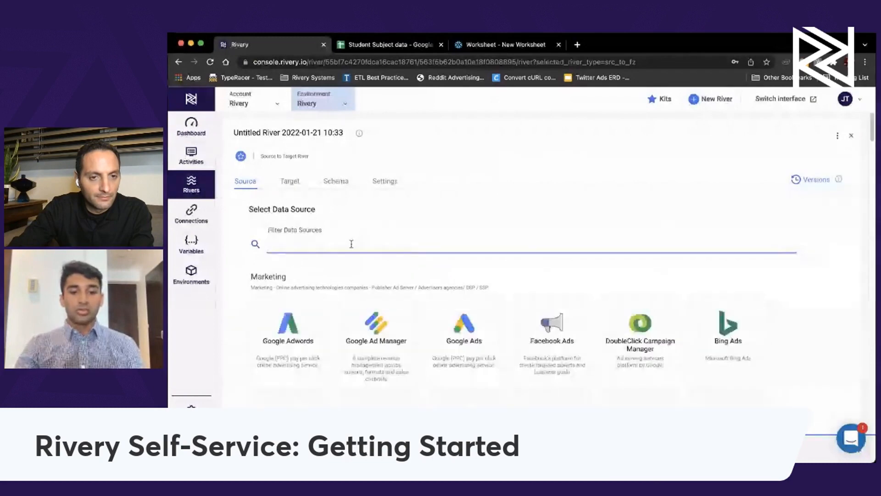
pyautogui.write('googl')
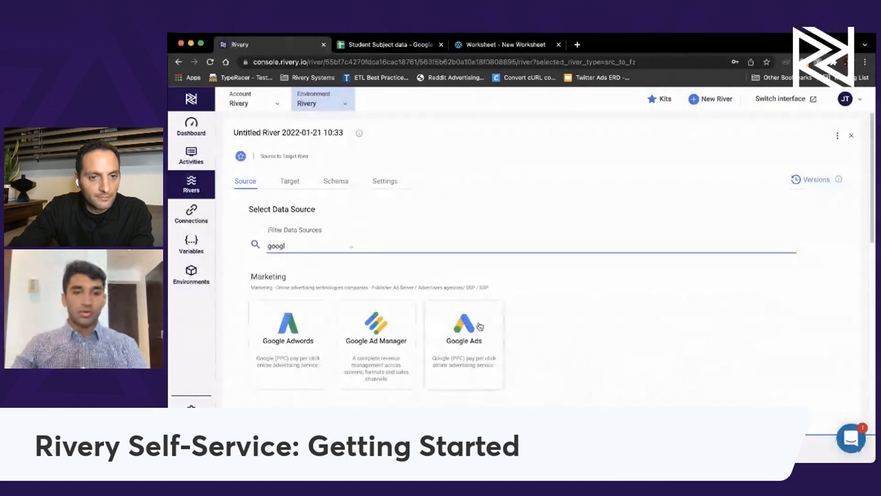
pyautogui.scroll(-5, 486, 339)
pyautogui.scroll(-3, 487, 338)
# Choose Google Sheets and save a Google-authorised connection named 'JJ Google Sheets - Student Data'.
pyautogui.click(288, 340)
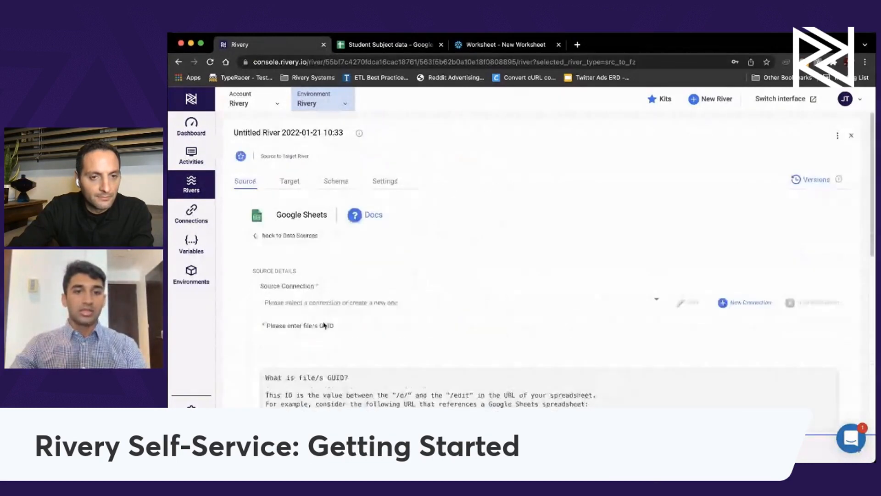
pyautogui.click(740, 305)
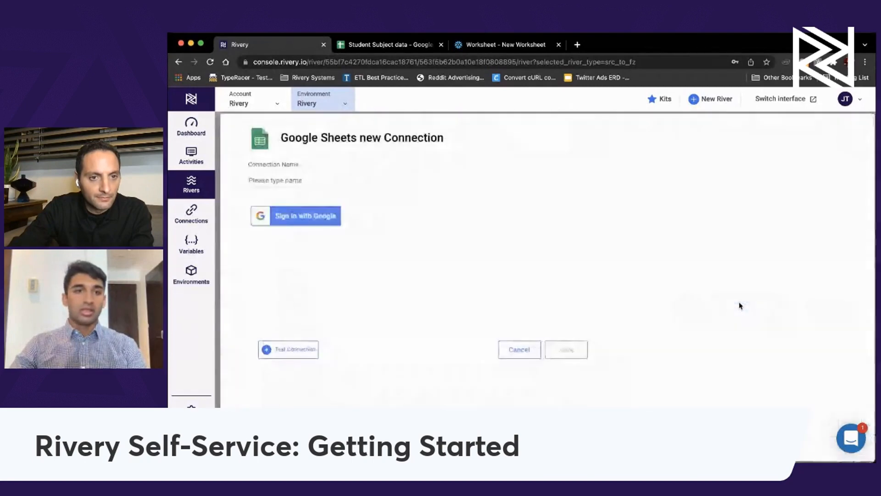
pyautogui.click(296, 216)
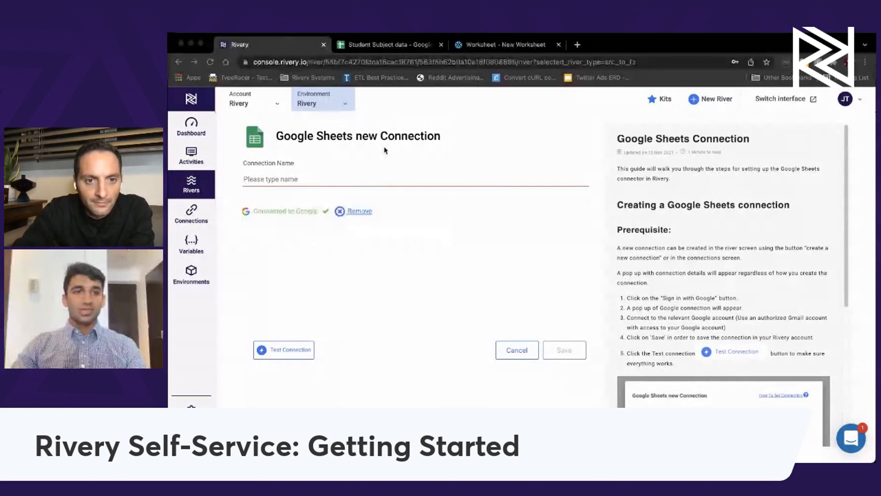
pyautogui.click(262, 179)
pyautogui.write('JJ')
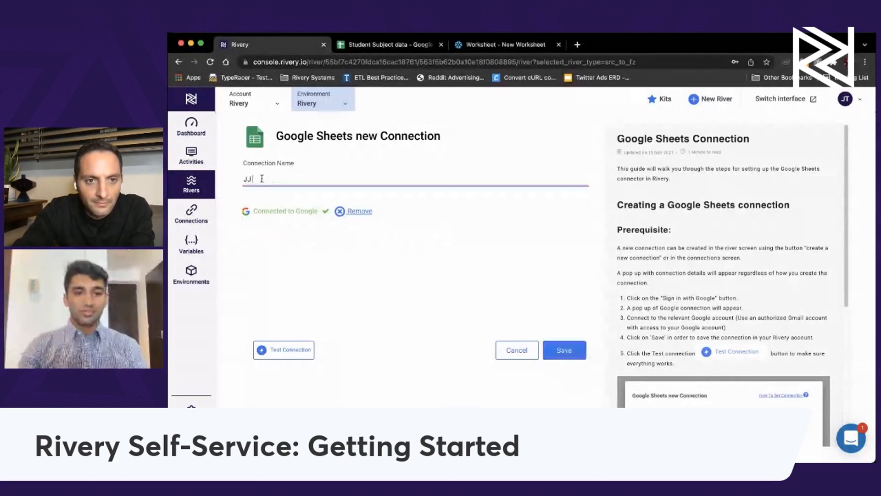
pyautogui.write(' Google')
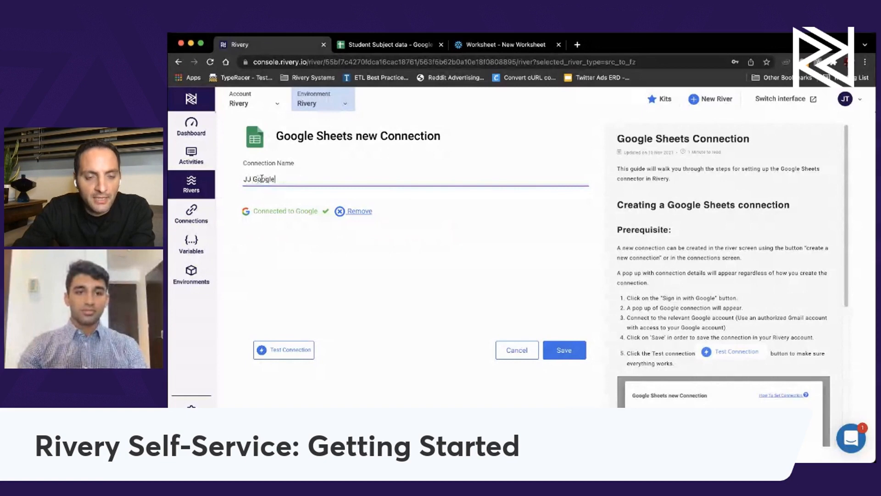
pyautogui.write(' Sheets - Student Data')
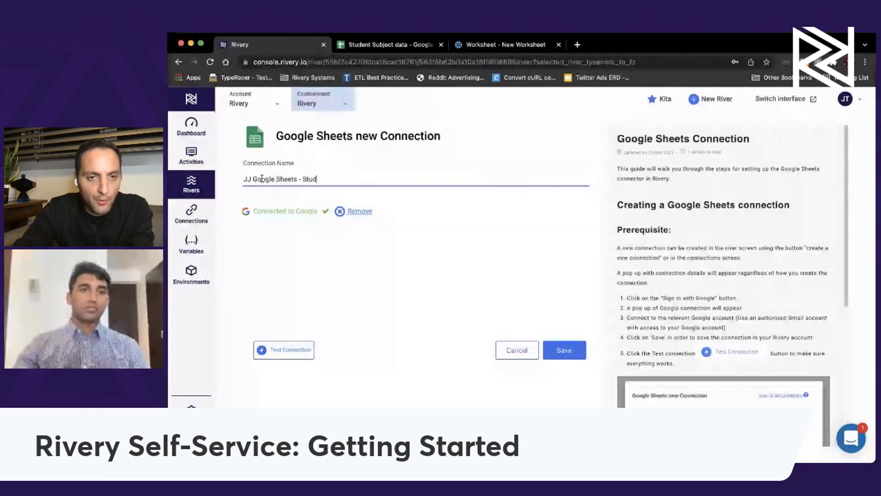
pyautogui.click(575, 355)
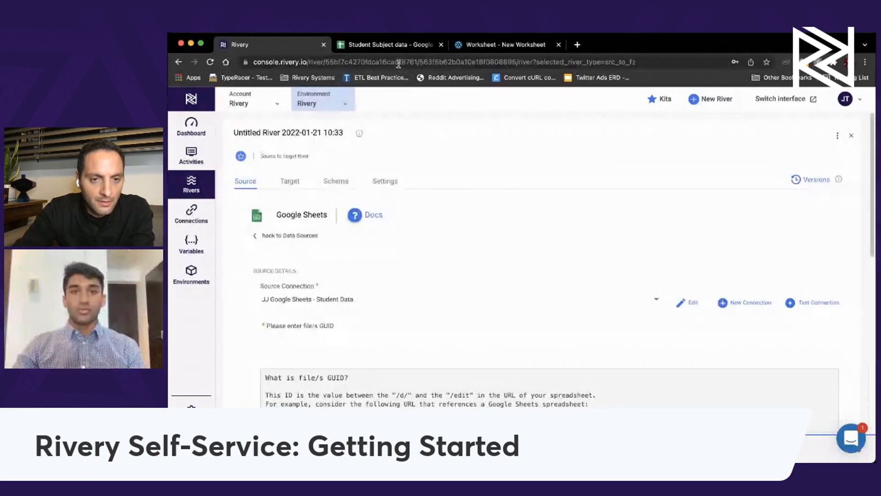
pyautogui.click(399, 46)
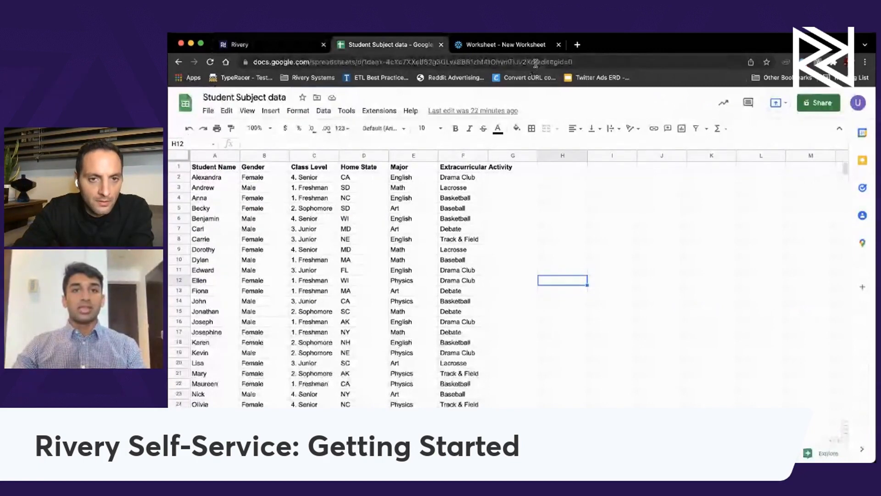
# Copy the spreadsheet ID from the Sheets URL into the river's file GUID field.
pyautogui.moveTo(535, 63); pyautogui.dragTo(254, 63)
pyautogui.moveTo(535, 63); pyautogui.dragTo(363, 63)
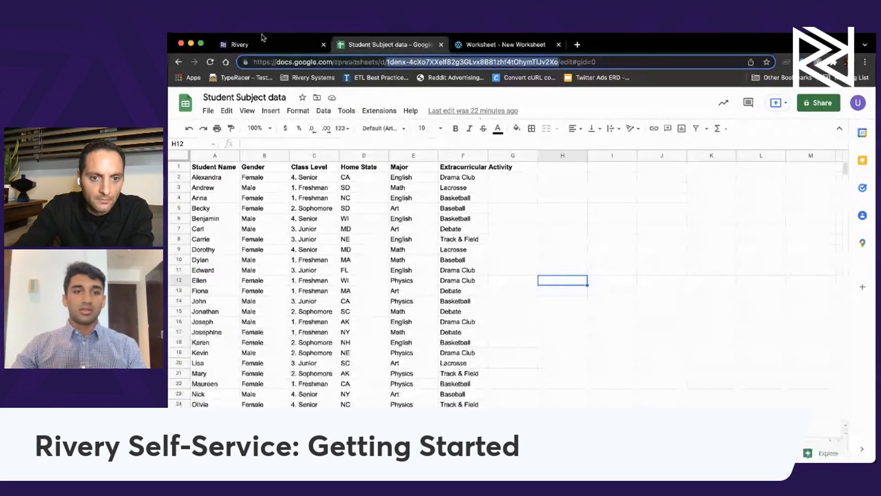
pyautogui.hotkey('ctrl', 'shift', 'Tab')
pyautogui.click(421, 340)
pyautogui.scroll(-10, 438, 322)
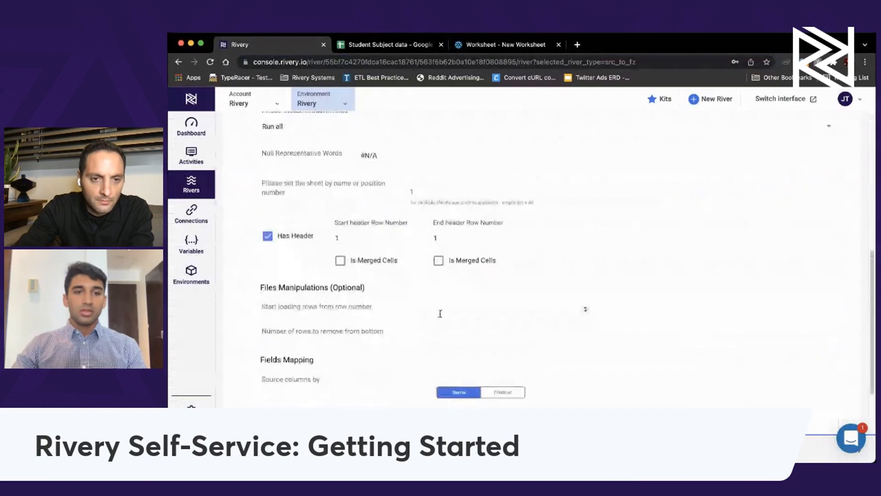
# Auto-map the six sheet columns as STRING fields and view the Snowflake target settings.
pyautogui.click(289, 324)
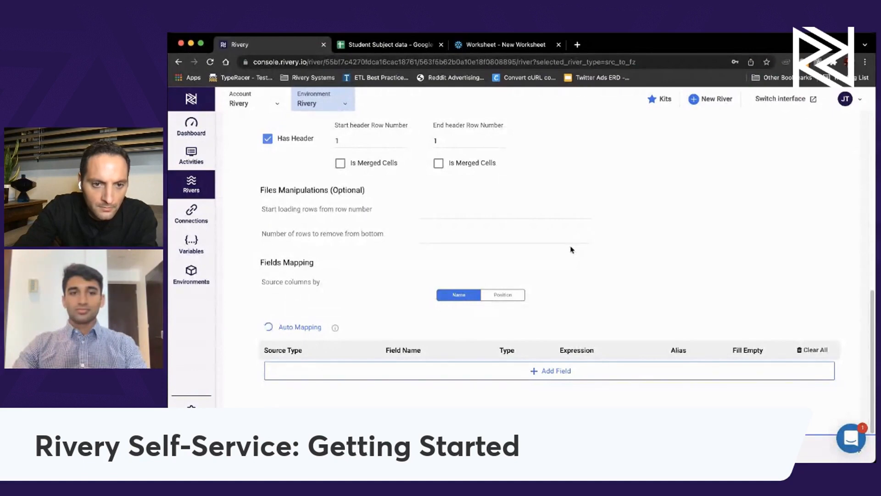
pyautogui.scroll(-5, 557, 270)
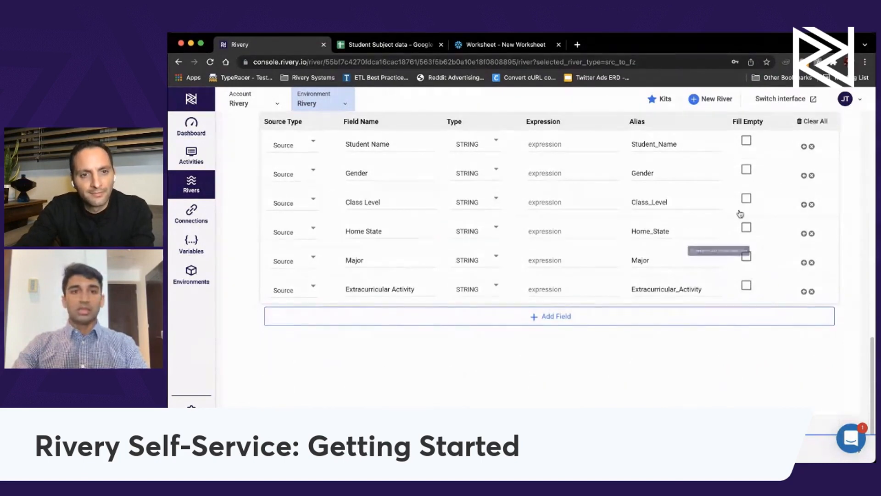
pyautogui.scroll(-1, 438, 327)
pyautogui.scroll(15, 437, 327)
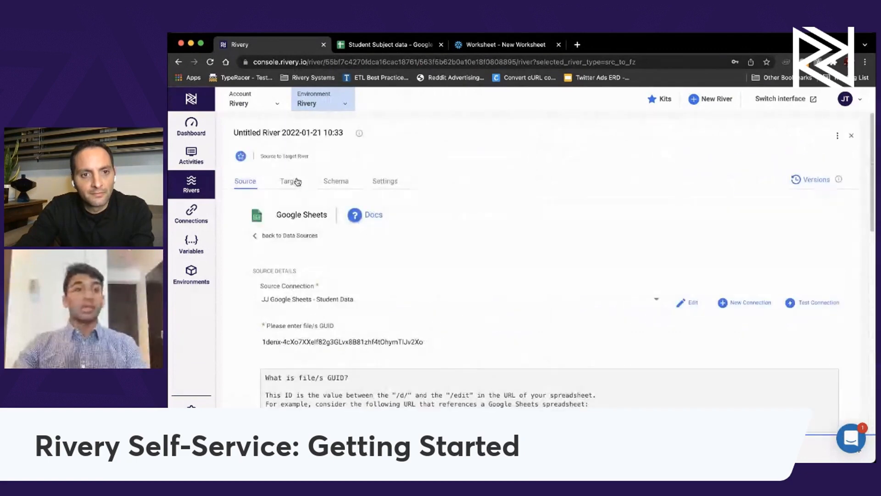
pyautogui.click(297, 182)
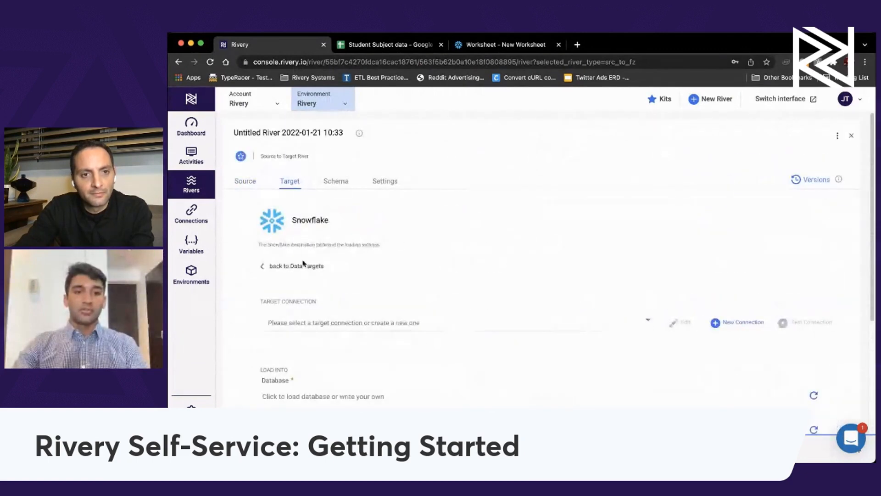
# Set the target to the Rivery Snowflake connection, database SOLUTIONS, schema TESTING.
pyautogui.click(331, 326)
pyautogui.click(320, 340)
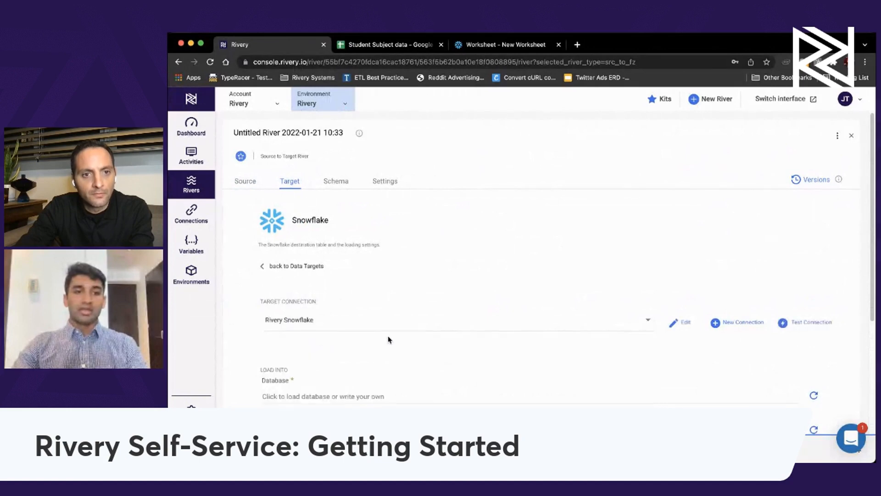
pyautogui.scroll(-2, 333, 316)
pyautogui.click(333, 303)
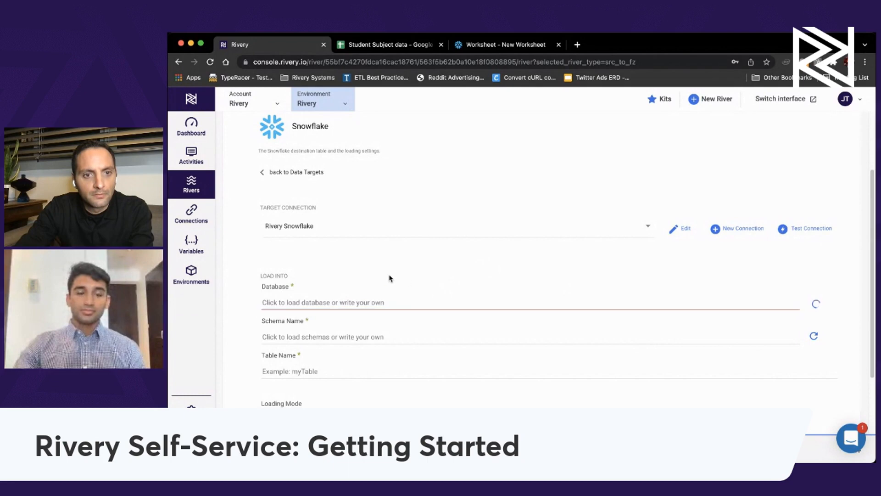
pyautogui.click(379, 297)
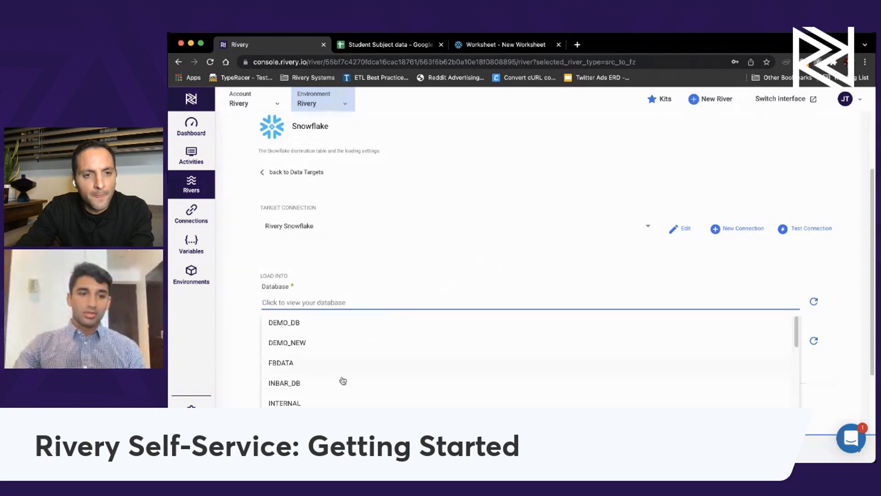
pyautogui.scroll(-5, 344, 379)
pyautogui.click(280, 367)
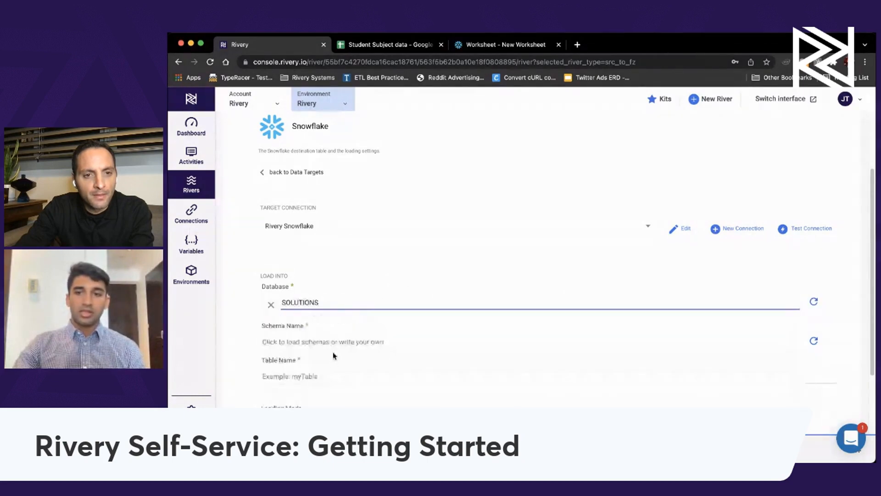
pyautogui.click(348, 341)
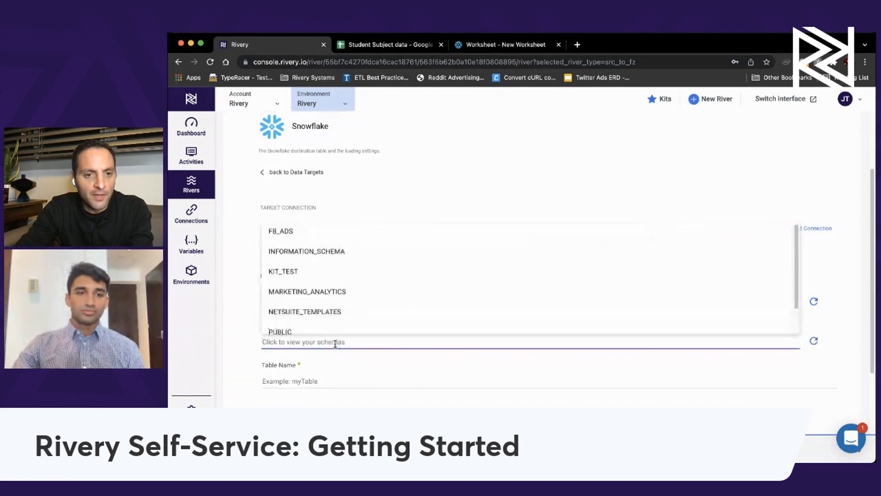
pyautogui.scroll(-2, 314, 315)
pyautogui.click(311, 322)
# Enter student_data_ as the target table name.
pyautogui.click(300, 380)
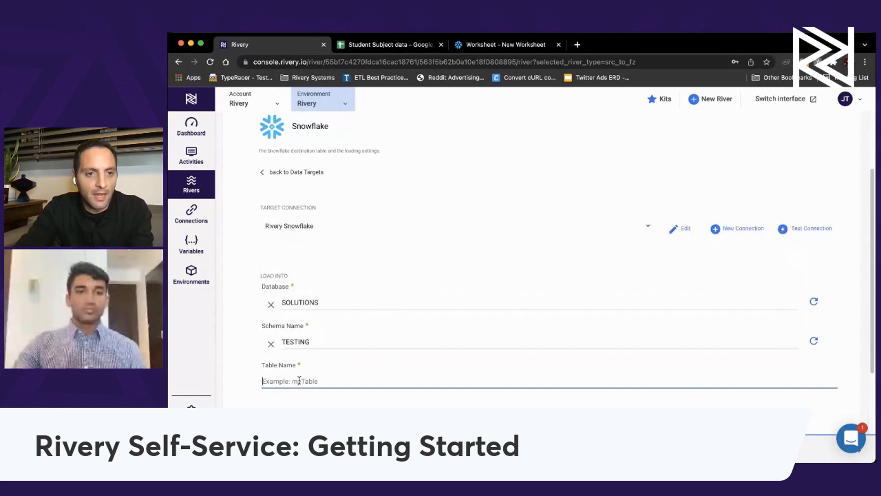
pyautogui.write('t')
pyautogui.press('BackSpace')
pyautogui.write('student_daad')
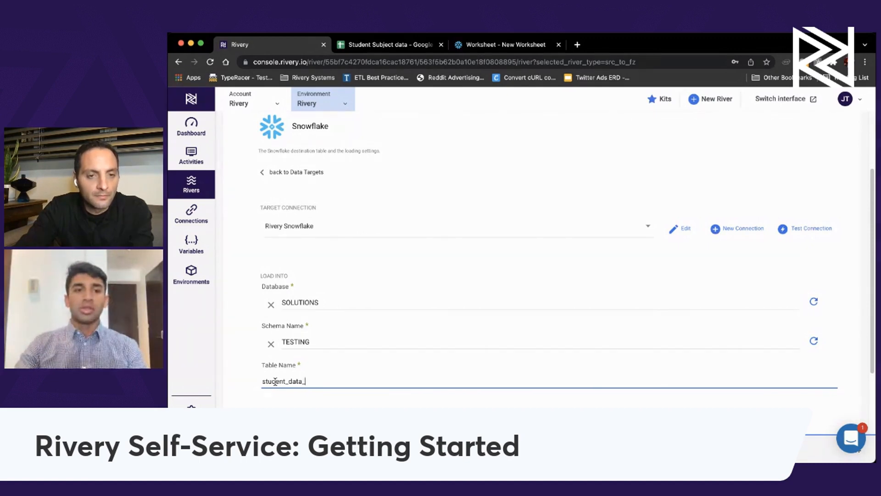
pyautogui.scroll(-1, 405, 342)
pyautogui.scroll(-1, 399, 350)
pyautogui.scroll(6, 374, 321)
# Review the Schema tab mapping source columns to same-named STRING target columns.
pyautogui.click(336, 180)
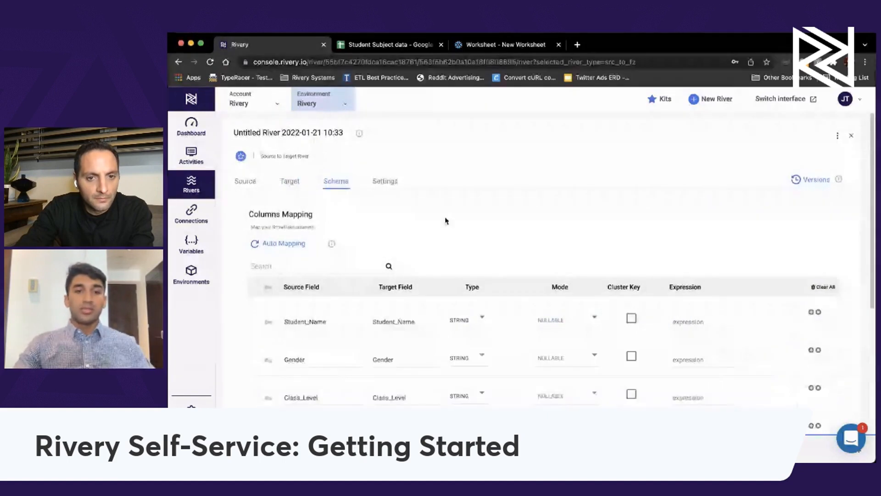
pyautogui.scroll(-5, 423, 279)
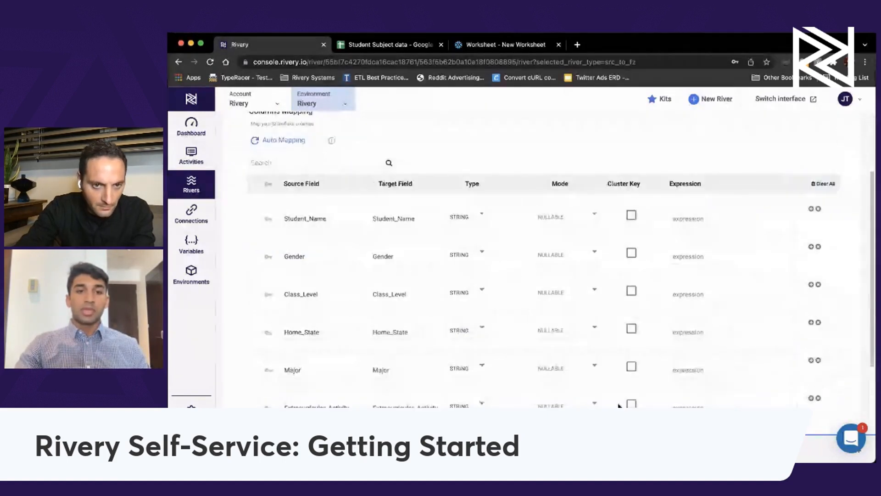
pyautogui.scroll(-8, 402, 276)
pyautogui.scroll(13, 402, 276)
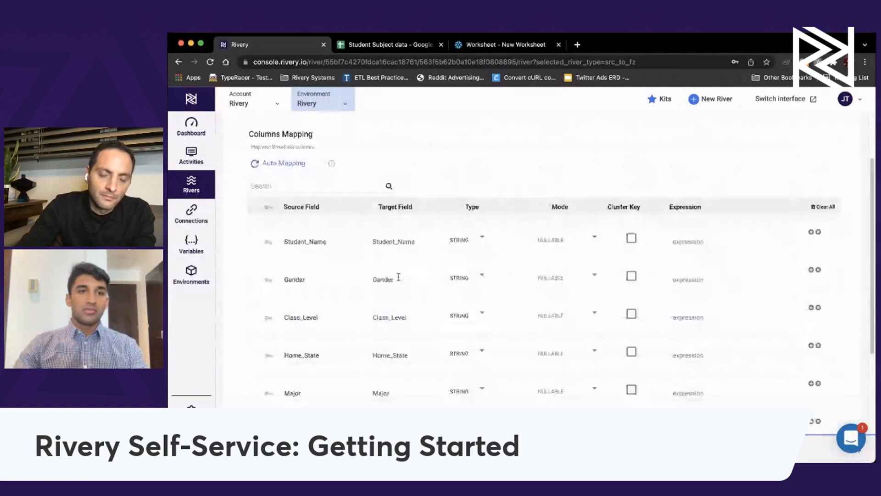
# Rename the river to 'Student Data Import'.
pyautogui.tripleClick(273, 132)
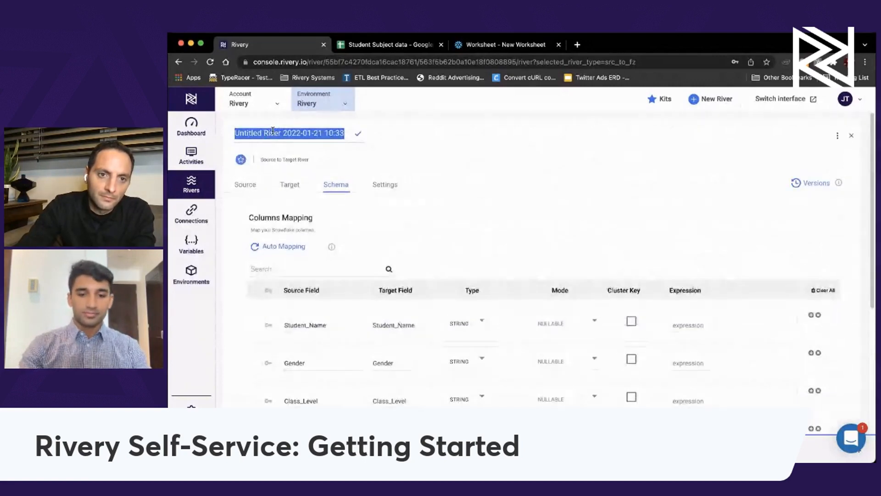
pyautogui.write('Student D')
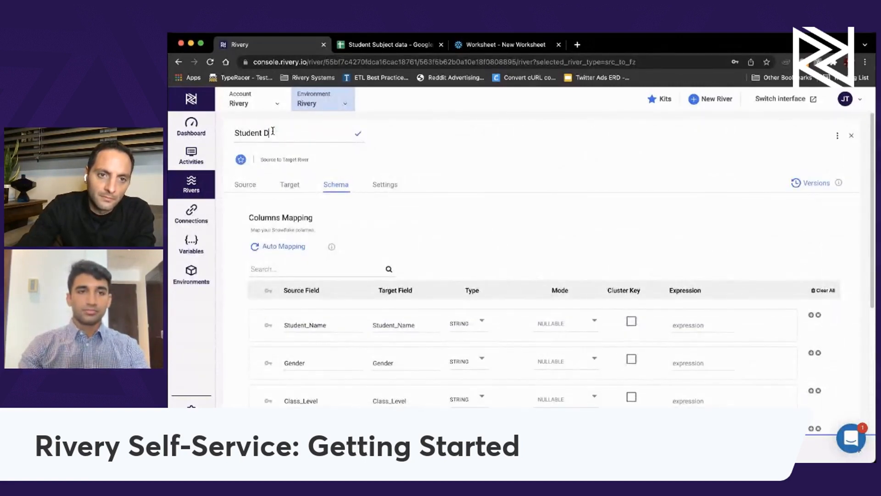
pyautogui.write('ata Im')
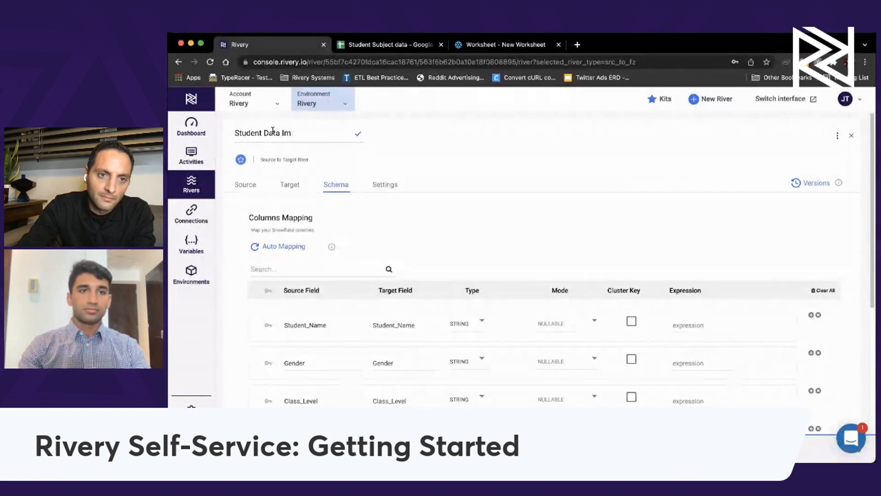
pyautogui.write('p')
pyautogui.press('BackSpace')
pyautogui.press('BackSpace')
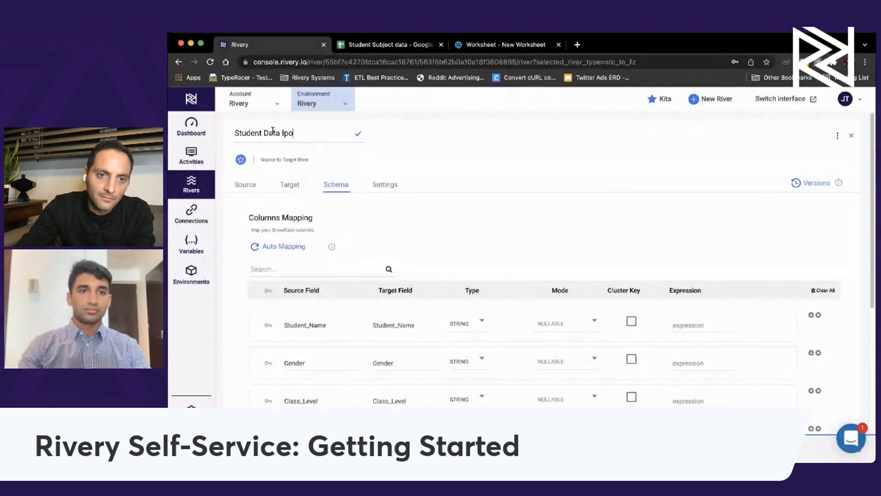
pyautogui.write('mport')
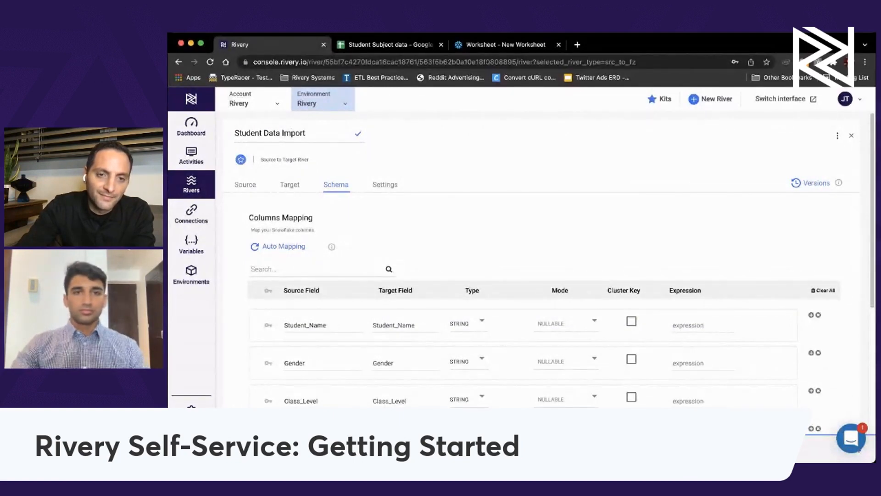
pyautogui.click(359, 135)
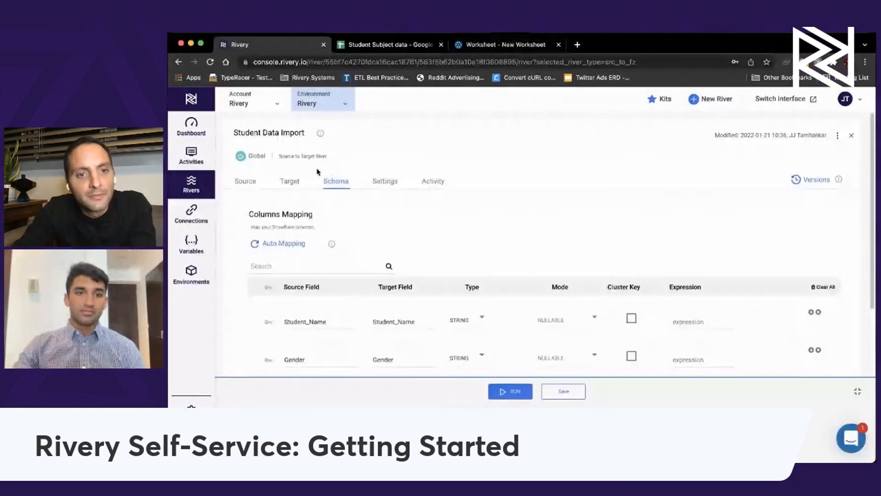
# Check the Snowflake target's Overwrite loading mode, then go to the Snowflake worksheet.
pyautogui.click(290, 181)
pyautogui.scroll(-5, 355, 266)
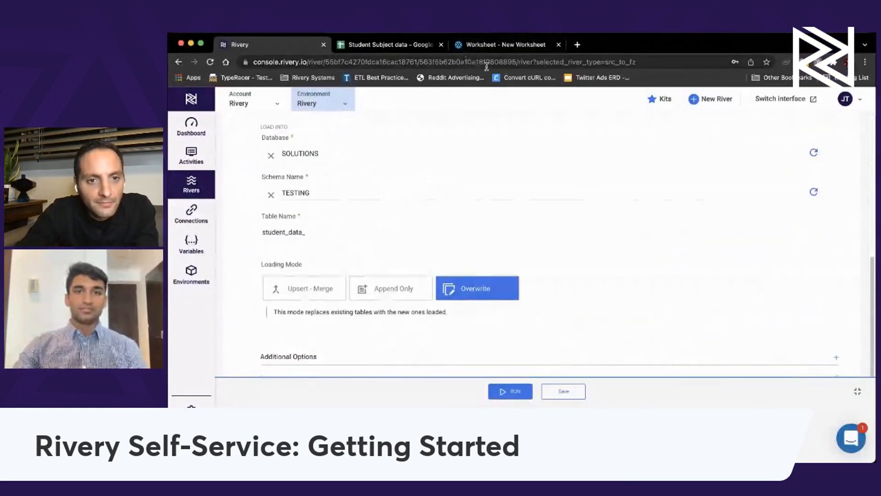
pyautogui.click(486, 44)
pyautogui.click(384, 189)
# Run select * from solutions.testing.student_data_ in Snowflake, returning 30 student rows.
pyautogui.write('select * from solutions.testin')
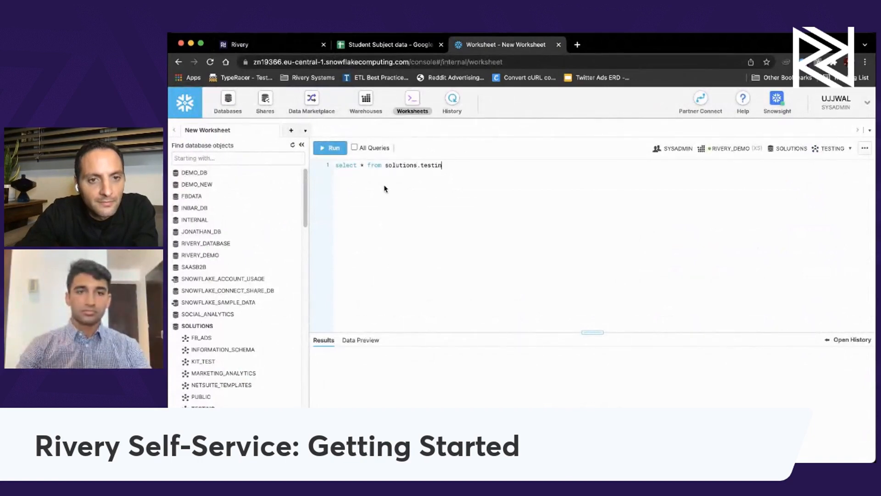
pyautogui.write('g.dtuen')
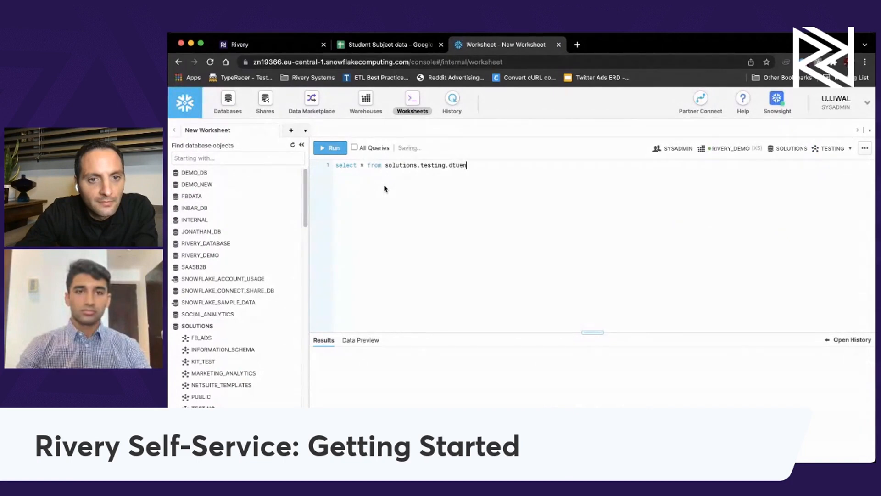
pyautogui.press('BackSpace')
pyautogui.write('s')
pyautogui.write('tudent_data_')
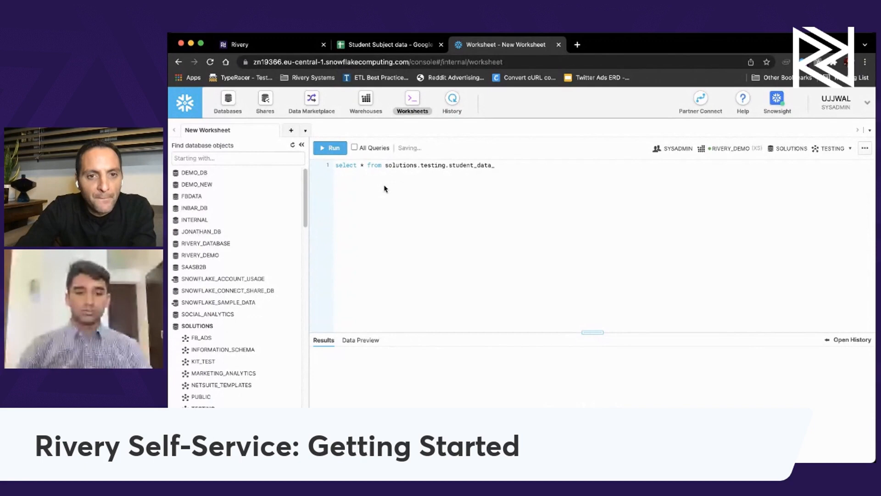
pyautogui.press('super+Return')
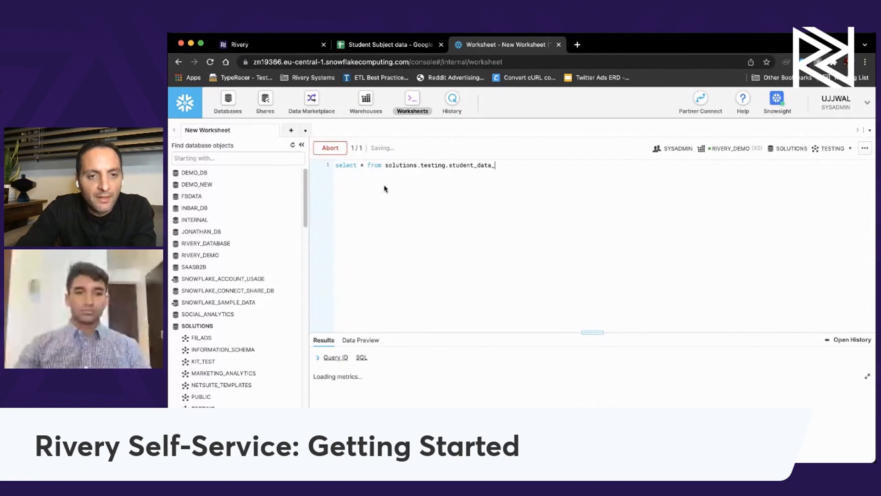
pyautogui.moveTo(589, 331); pyautogui.dragTo(587, 228)
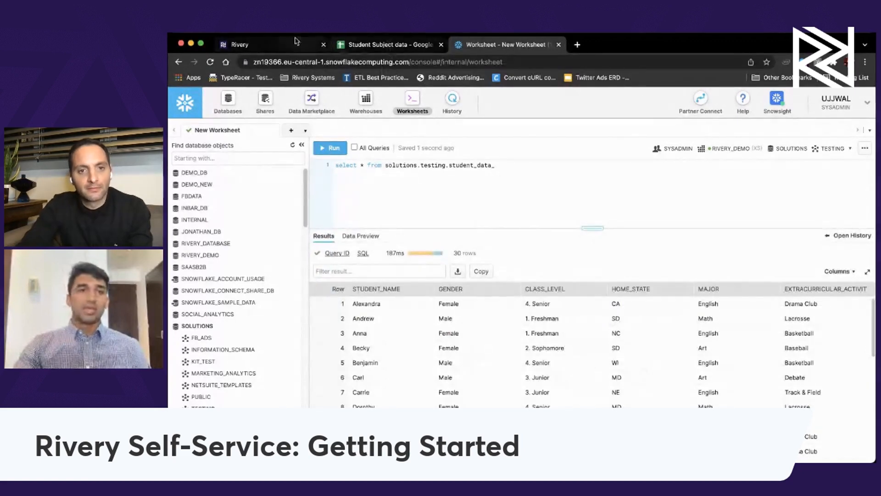
pyautogui.click(277, 43)
pyautogui.scroll(5, 354, 212)
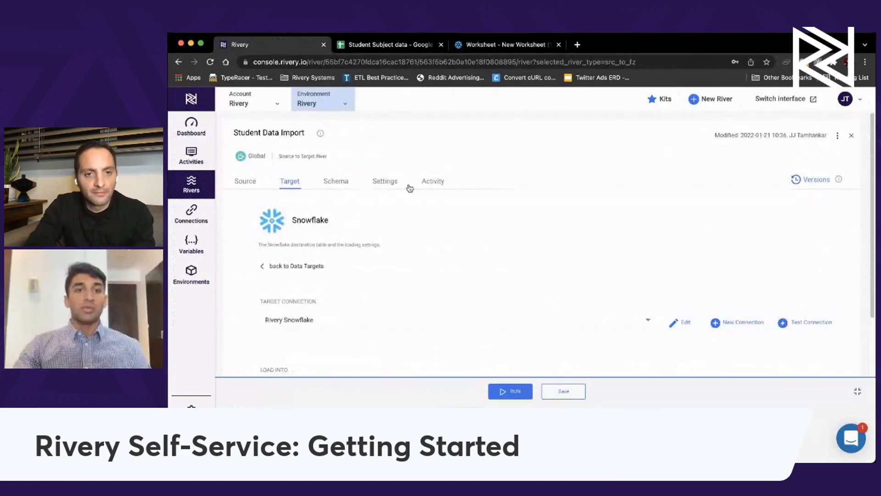
pyautogui.click(433, 182)
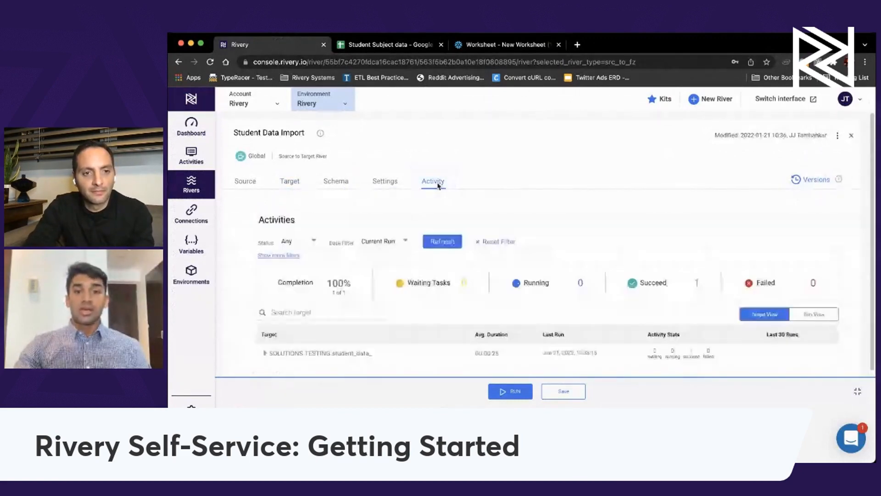
pyautogui.click(385, 181)
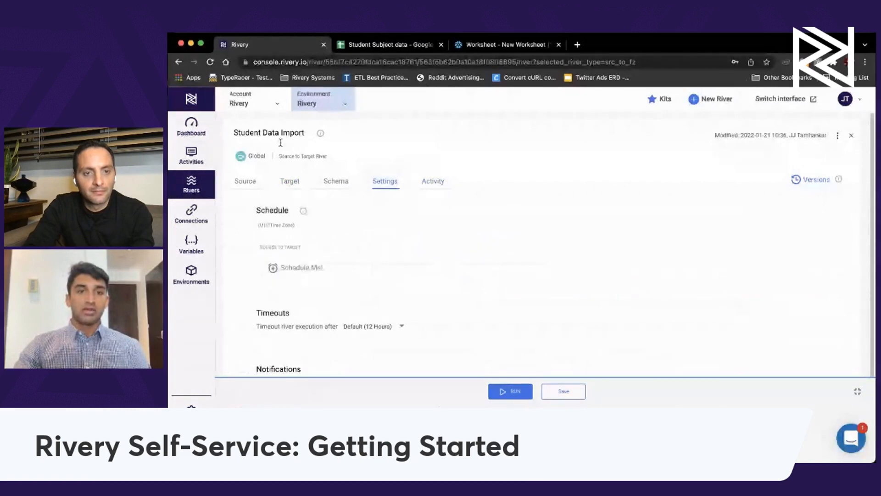
pyautogui.click(280, 183)
pyautogui.scroll(-10, 394, 249)
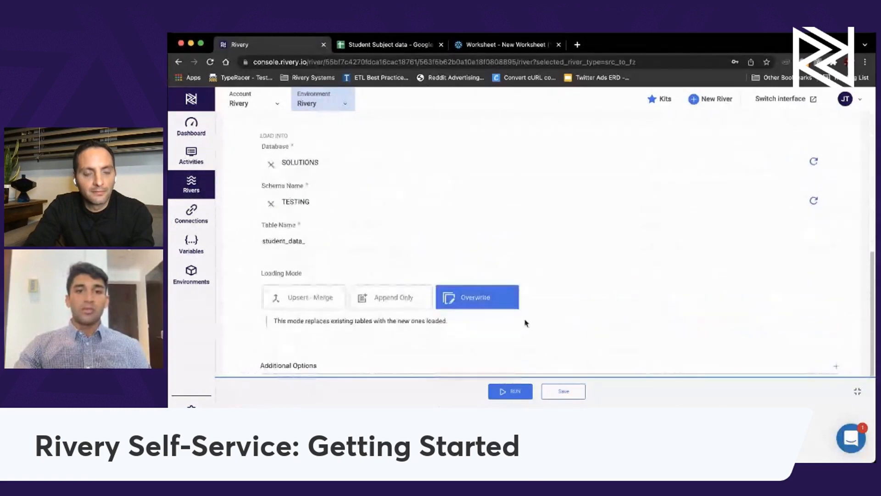